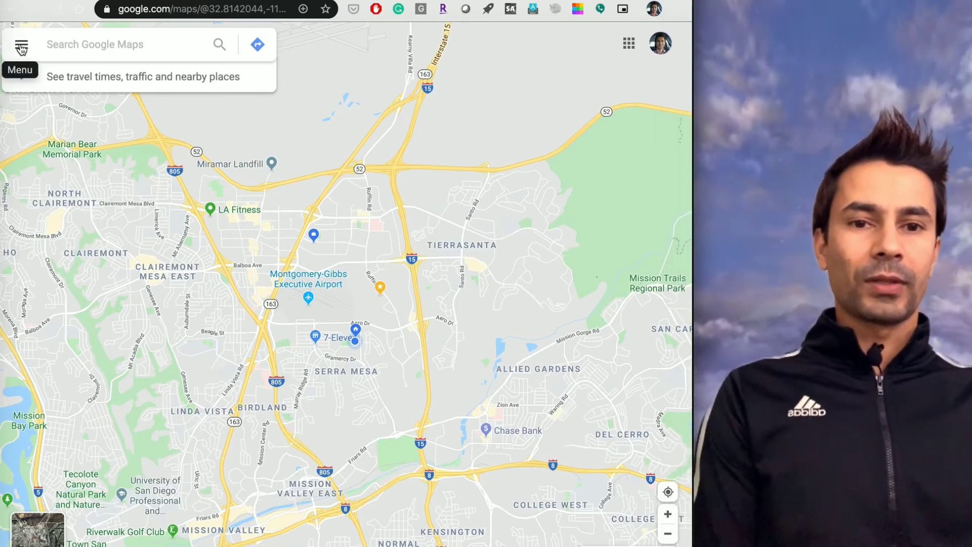
- Open Your timeline from the Maps menu to plot all location-history places across the US
click(21, 50)
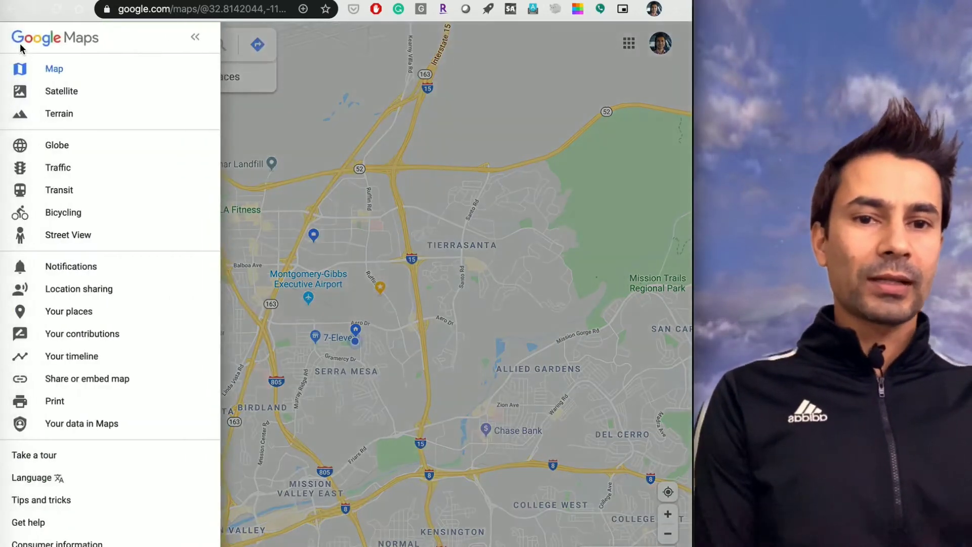
click(55, 361)
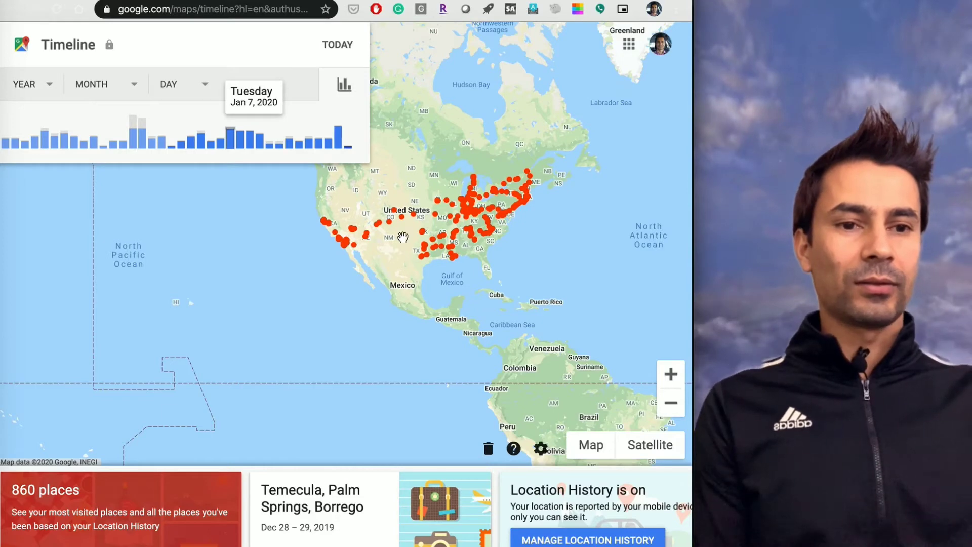
drag(547, 238, 449, 295)
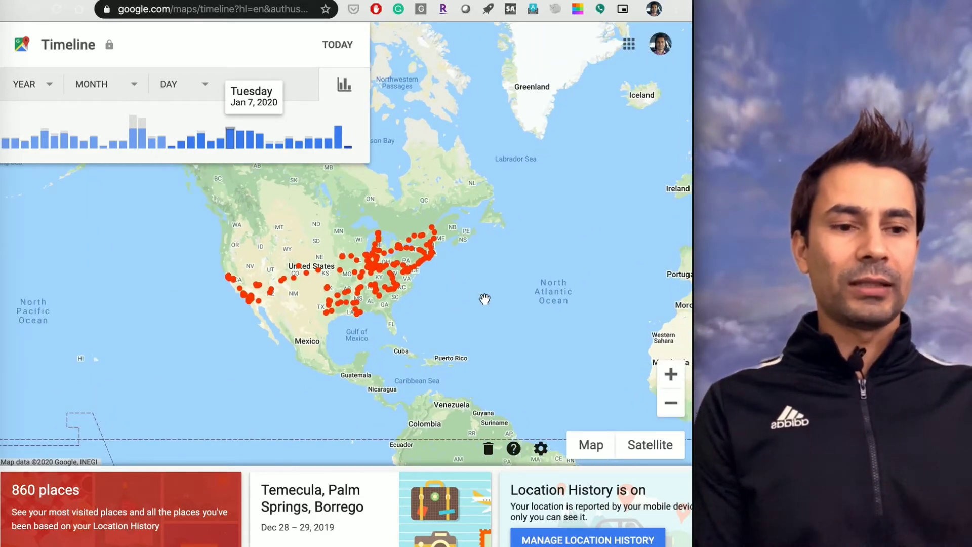
drag(408, 284, 308, 288)
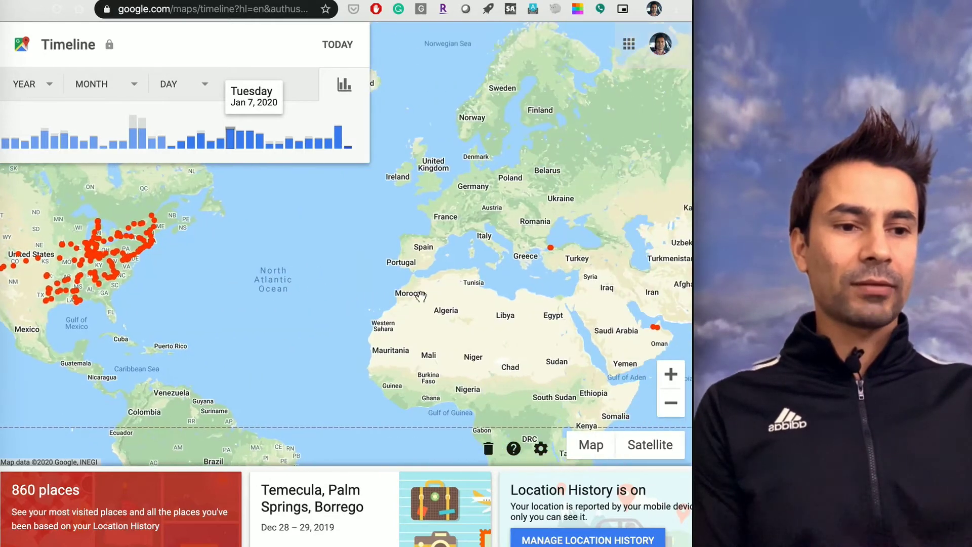
drag(531, 336, 228, 329)
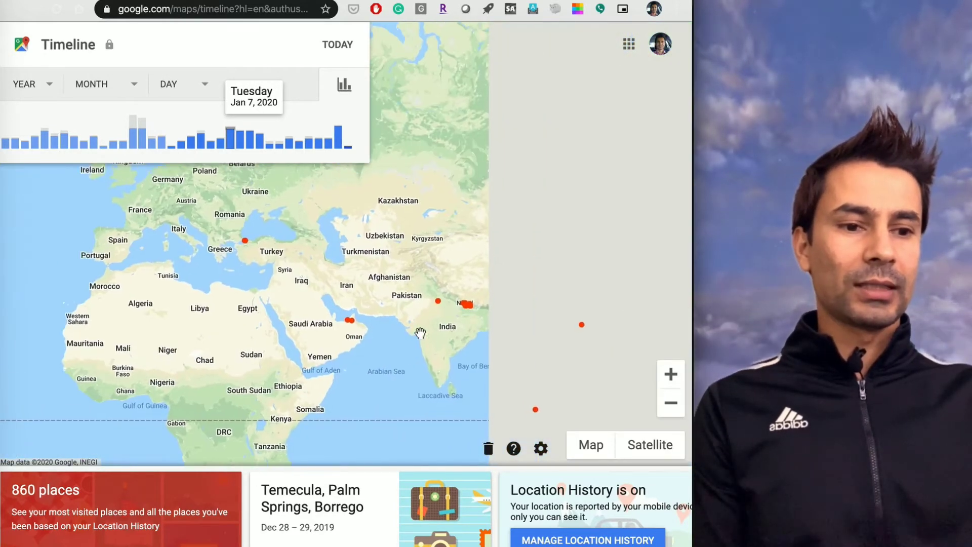
drag(420, 332, 455, 253)
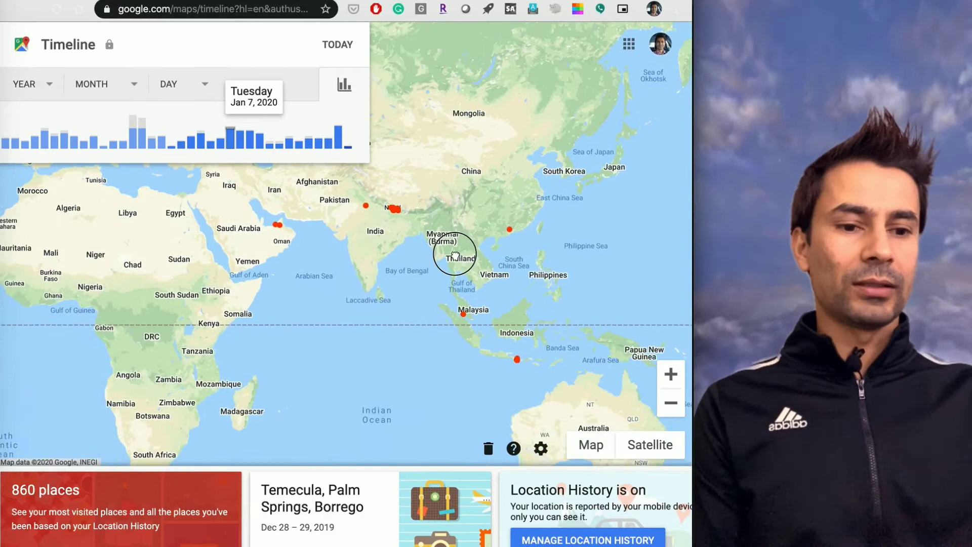
drag(290, 276, 582, 303)
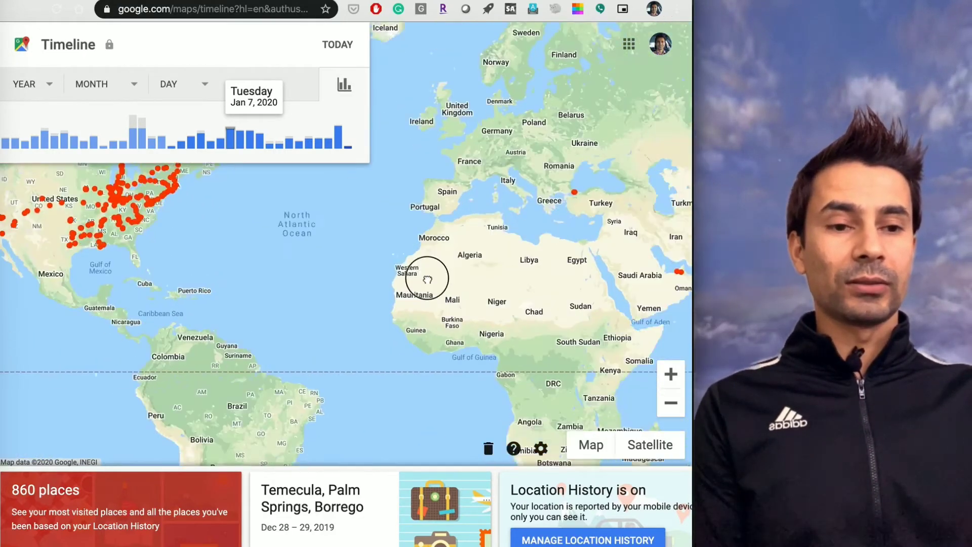
drag(427, 278, 130, 221)
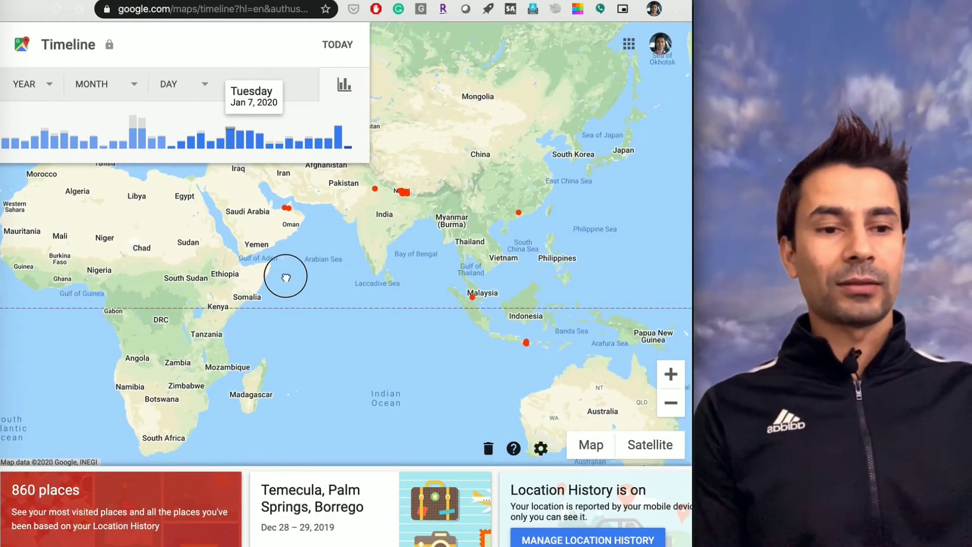
drag(286, 278, 564, 293)
drag(307, 262, 679, 326)
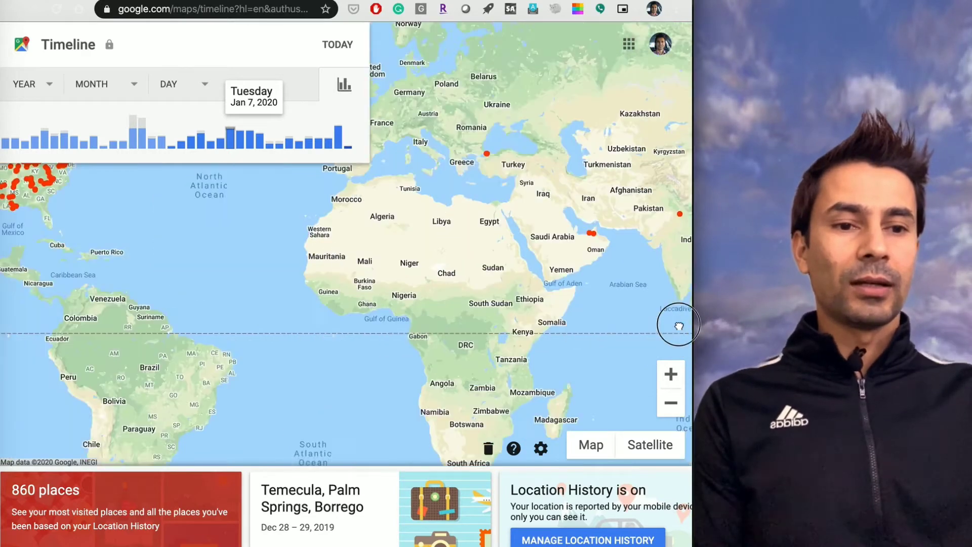
drag(586, 278, 630, 278)
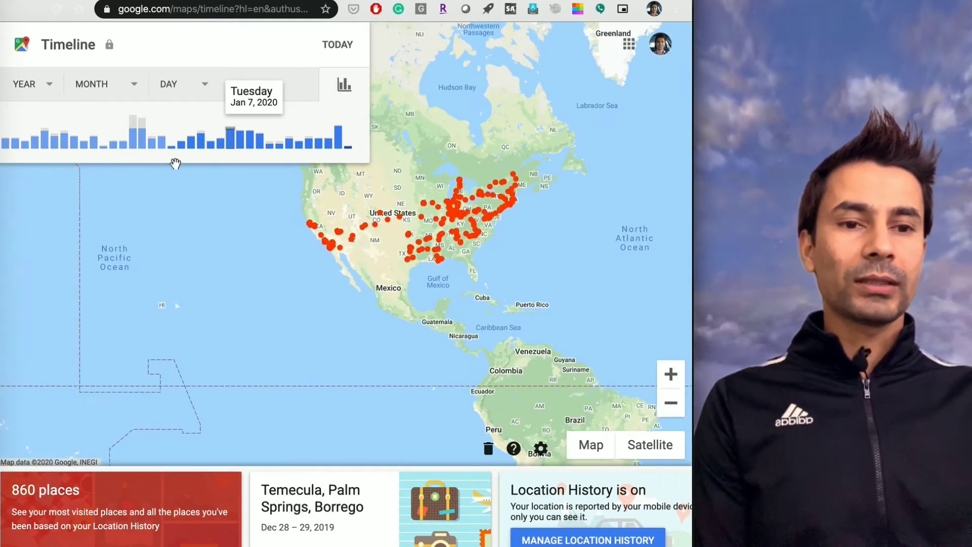
- Pick year 2018, month January and day 19 to show that day's Carmel driving route
click(49, 83)
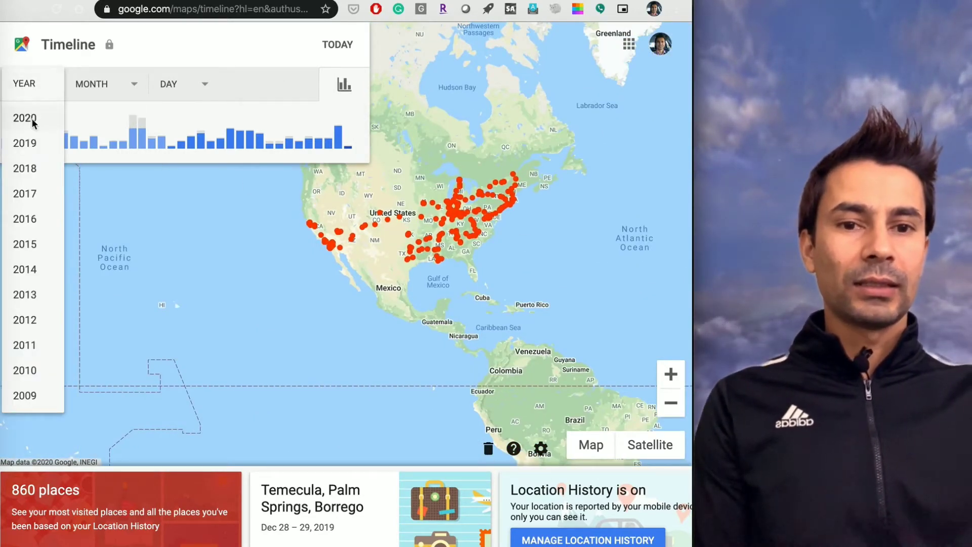
click(36, 171)
click(110, 85)
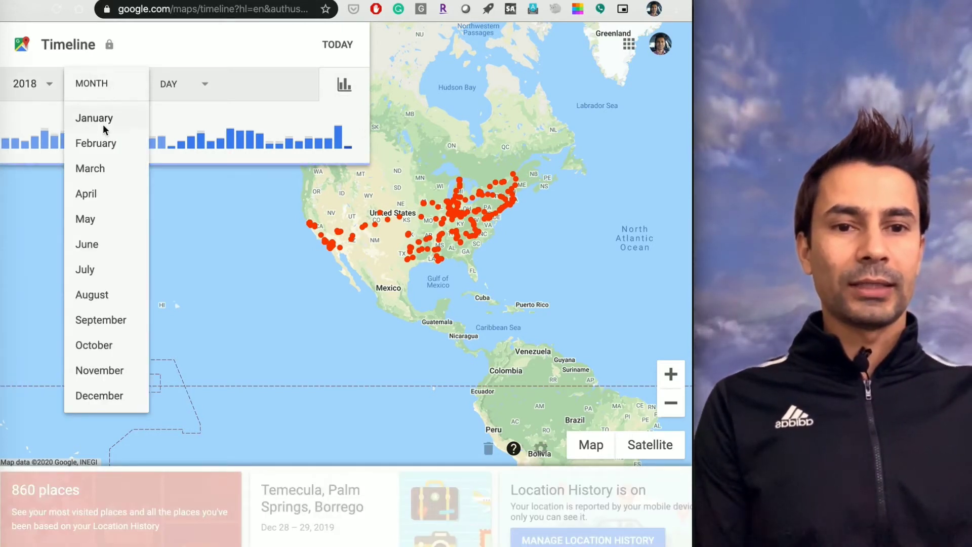
click(104, 121)
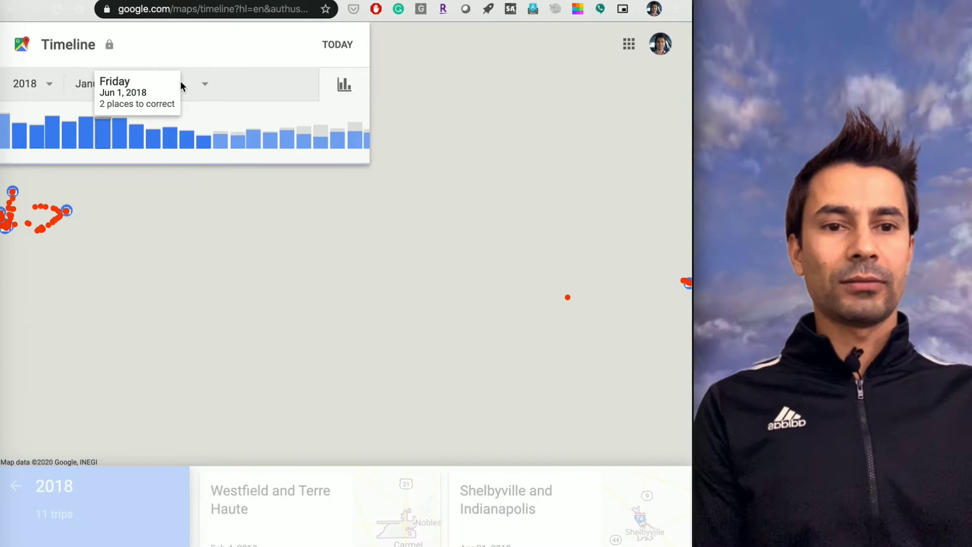
click(193, 83)
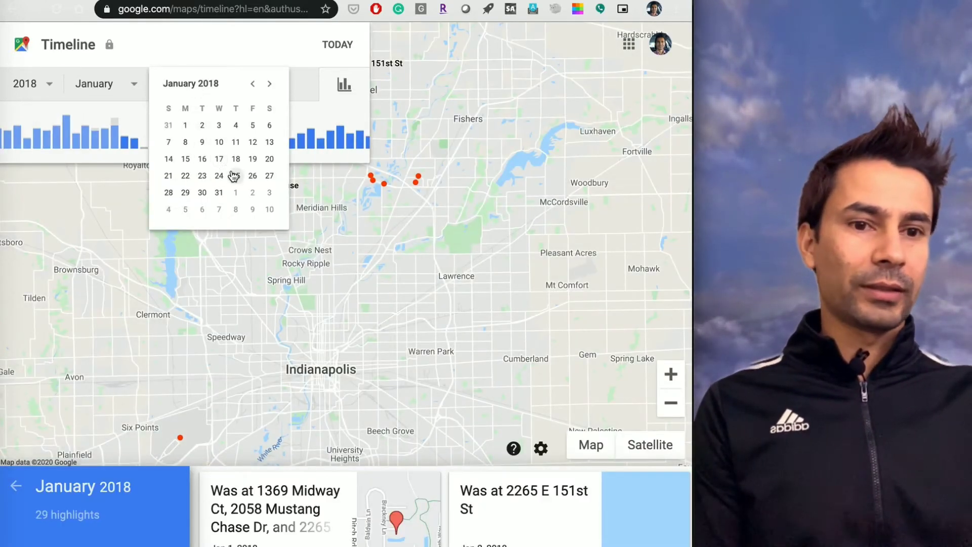
click(253, 160)
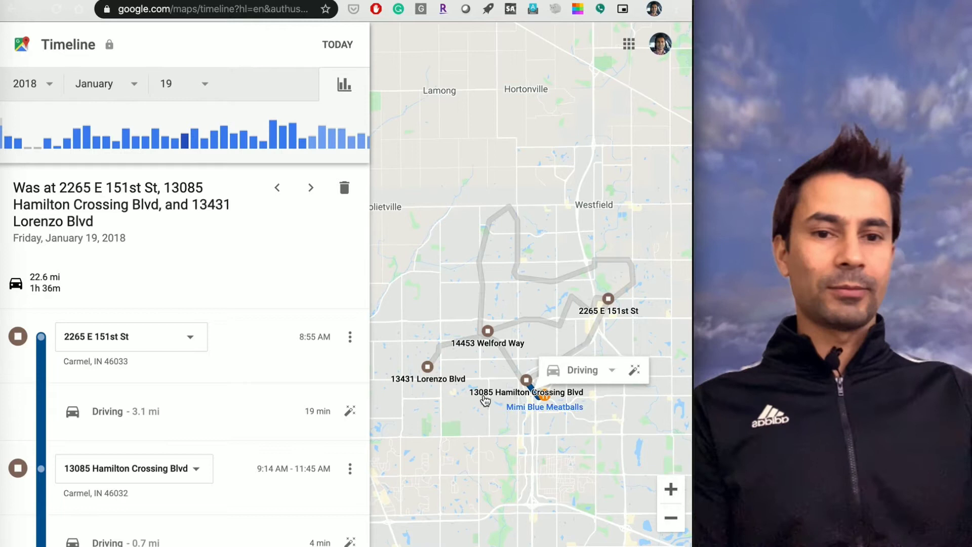
- Dismiss the driving popup and browse today's timeline, all-time history, then year 2020
click(384, 154)
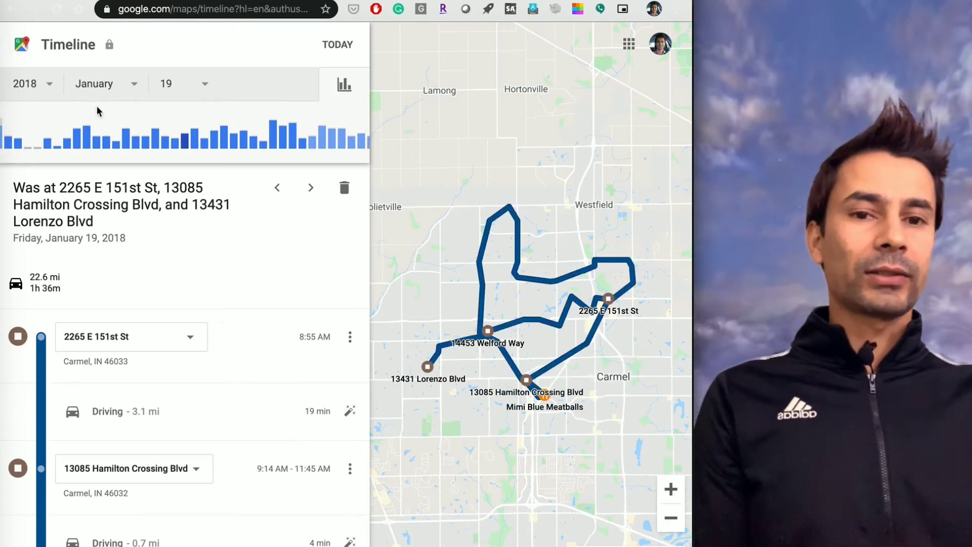
click(172, 84)
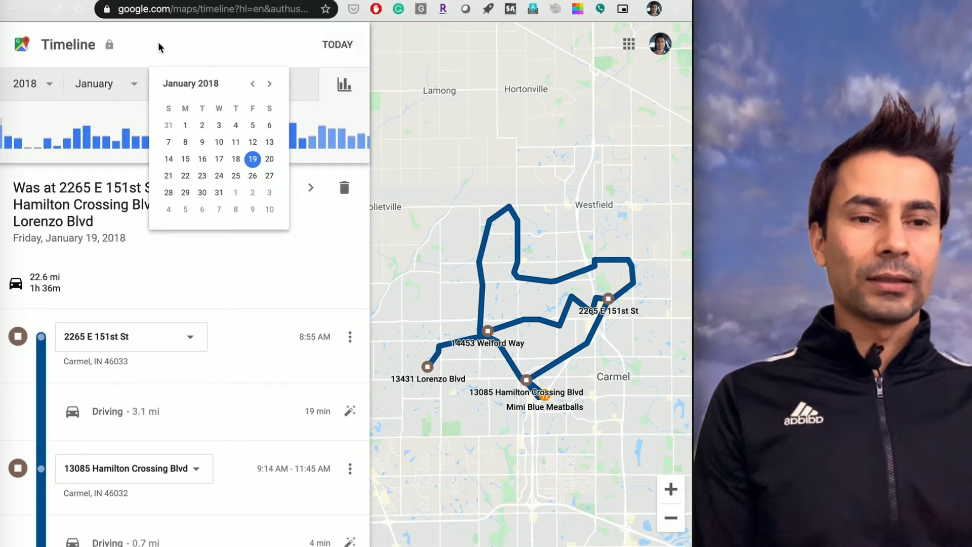
click(334, 46)
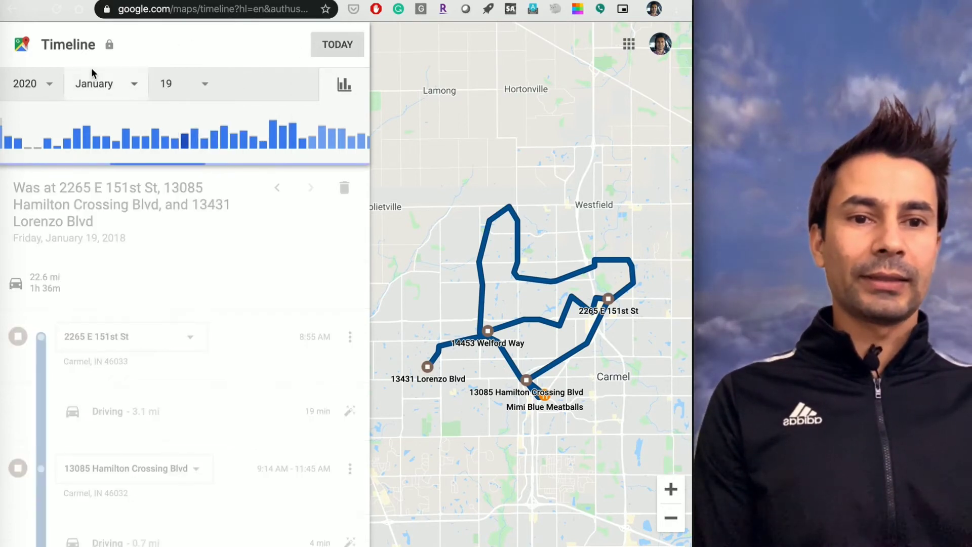
click(41, 82)
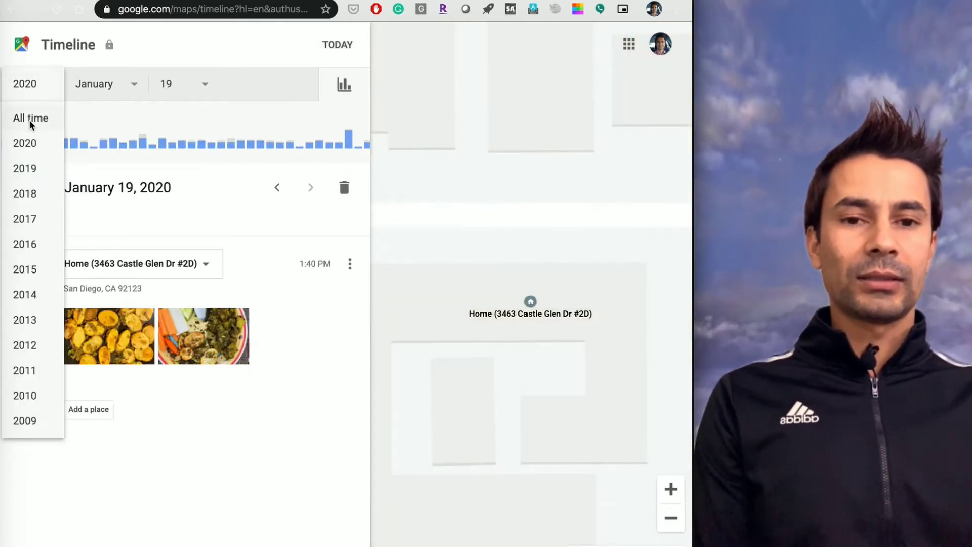
click(30, 117)
click(52, 82)
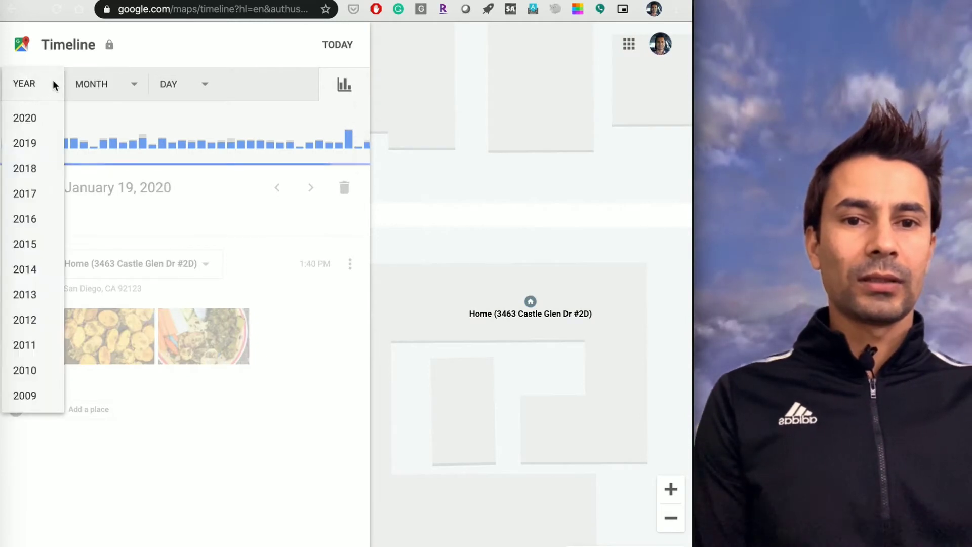
click(37, 117)
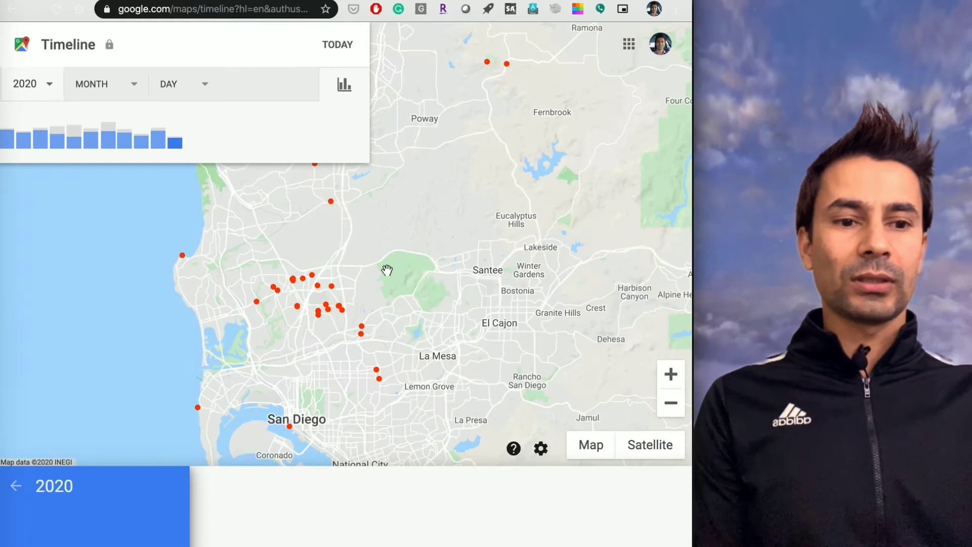
- Show the 2019 Timeline and pan the map to centre North America
click(48, 83)
click(28, 170)
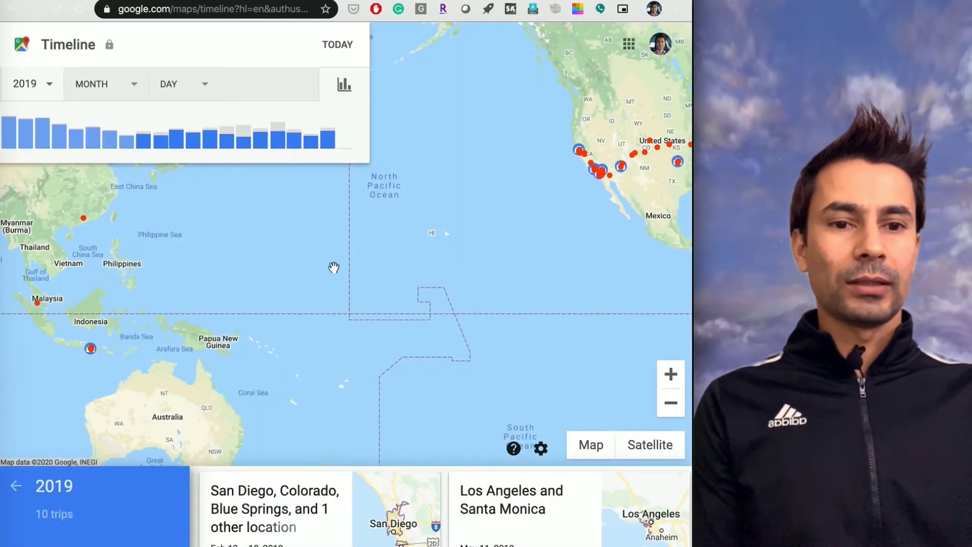
click(317, 286)
drag(317, 287, 136, 299)
drag(462, 217, 262, 279)
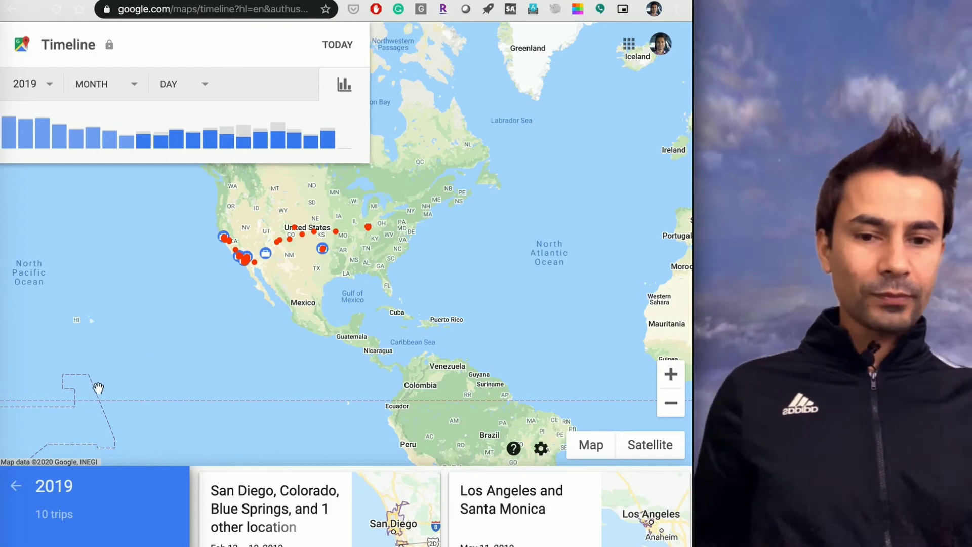
- Start AirDroid screen mirroring, pop the phone screen into its own window, and close AirDroid's main window
click(3, 434)
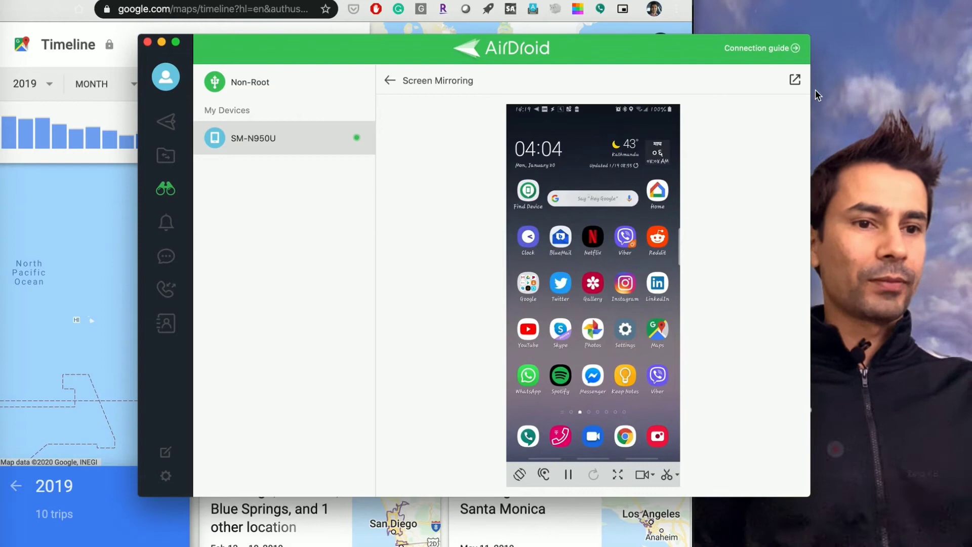
click(795, 79)
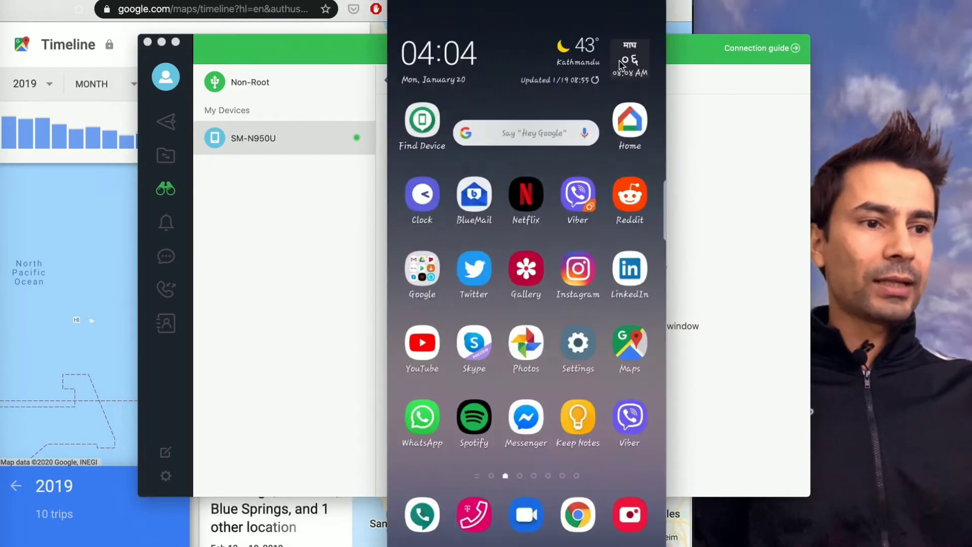
click(147, 42)
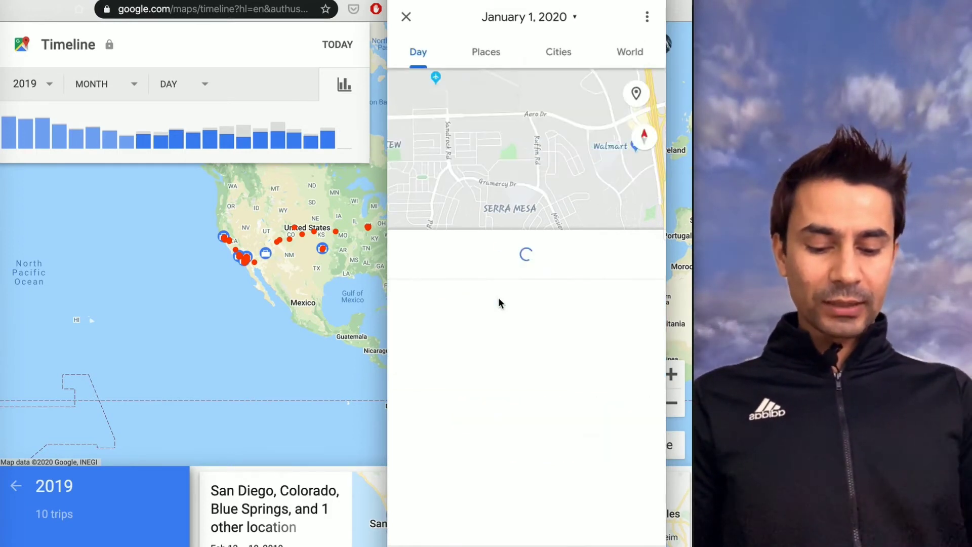
- Expand the mirrored phone's day map to fill the panel
click(498, 303)
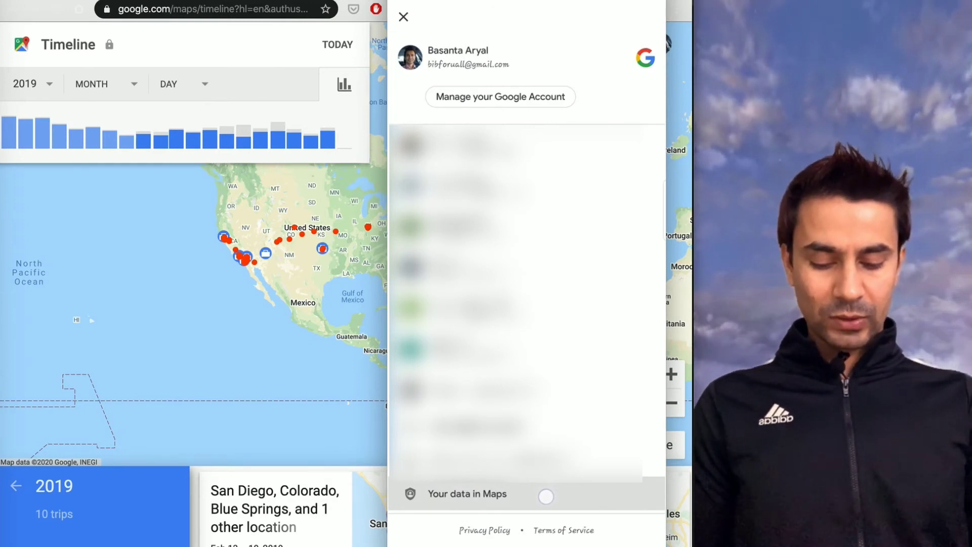
- Scroll through Your data in Maps to review Location History, Web & App Activity and Ads personalization
right_click(499, 303)
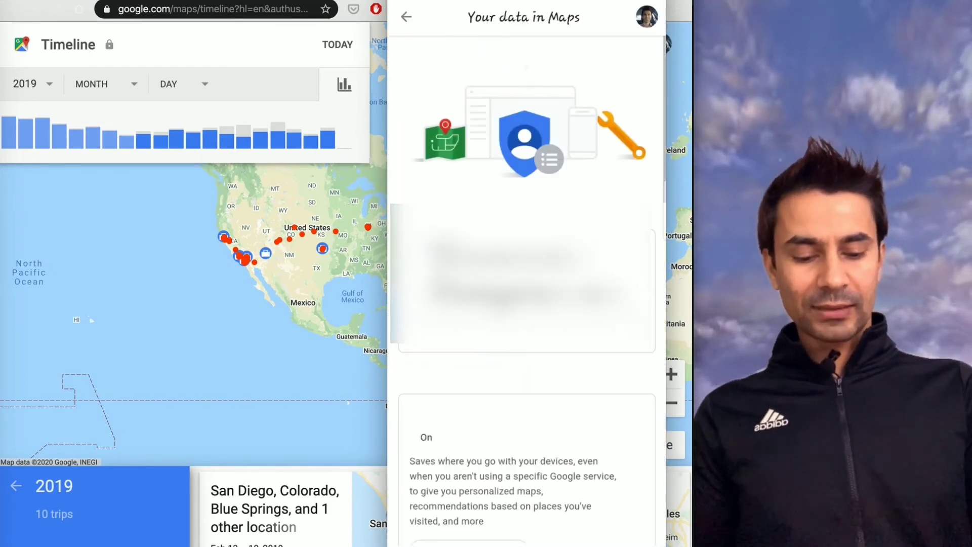
scroll(500, 303, down, 5)
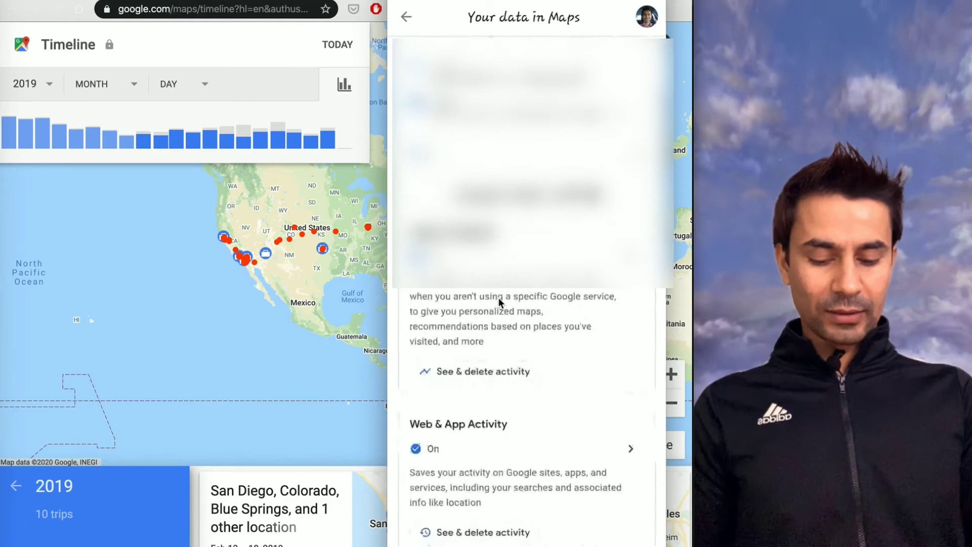
scroll(500, 302, down, 3)
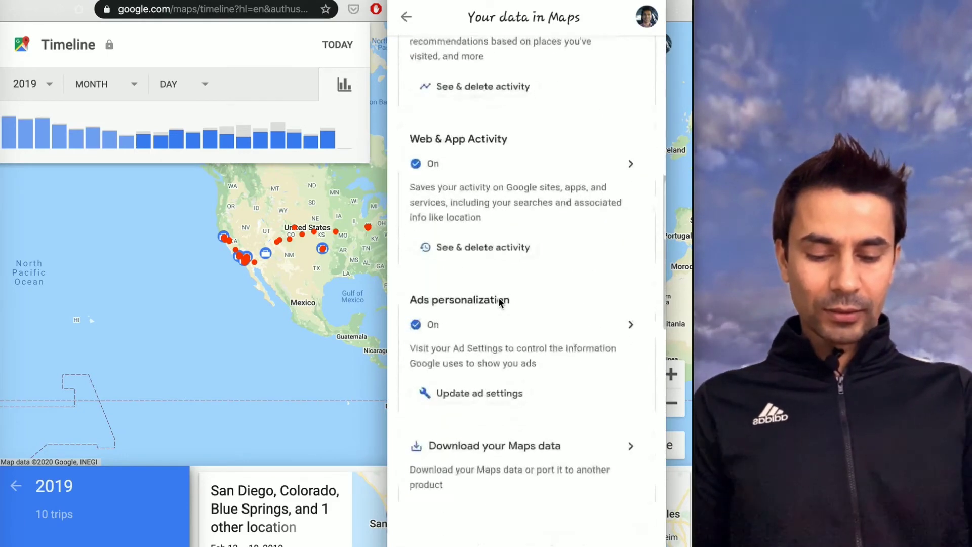
scroll(500, 303, up, 4)
scroll(500, 303, down, 5)
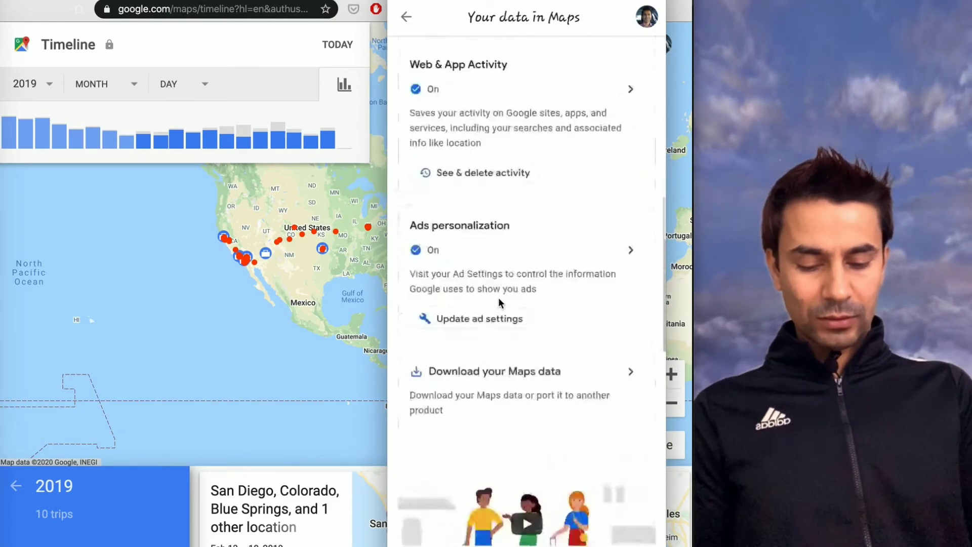
scroll(501, 303, up, 3)
scroll(501, 303, down, 2)
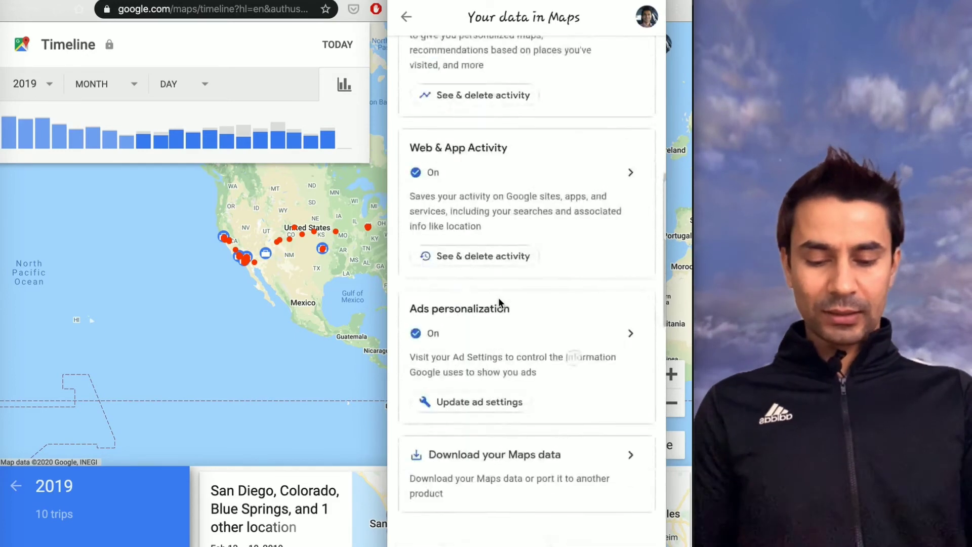
scroll(500, 302, up, 3)
scroll(499, 302, up, 2)
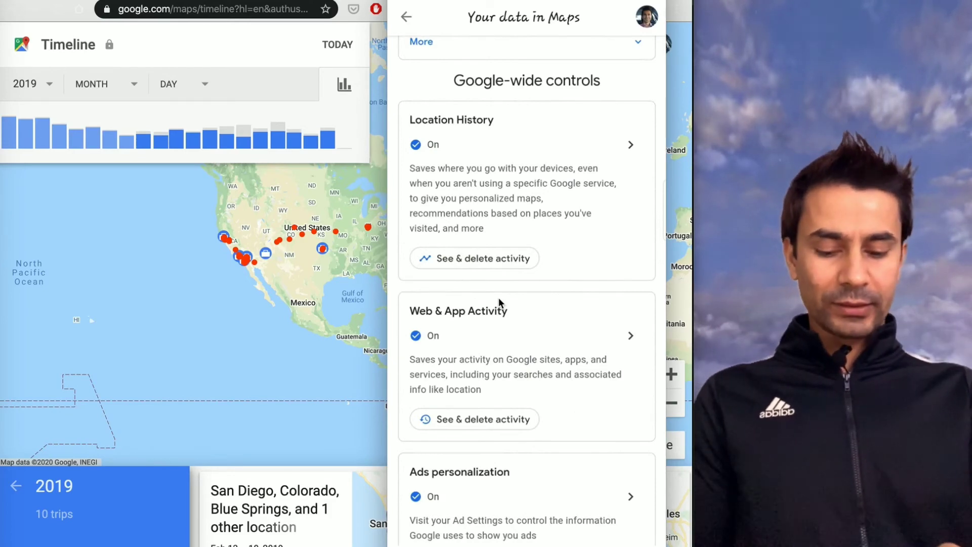
scroll(500, 303, down, 4)
scroll(500, 303, down, 3)
scroll(500, 302, up, 1)
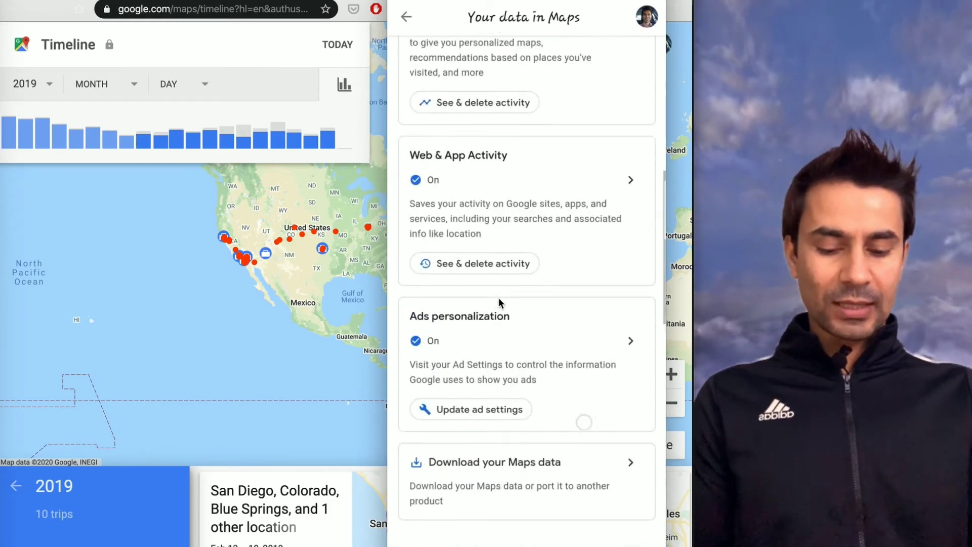
scroll(499, 303, up, 5)
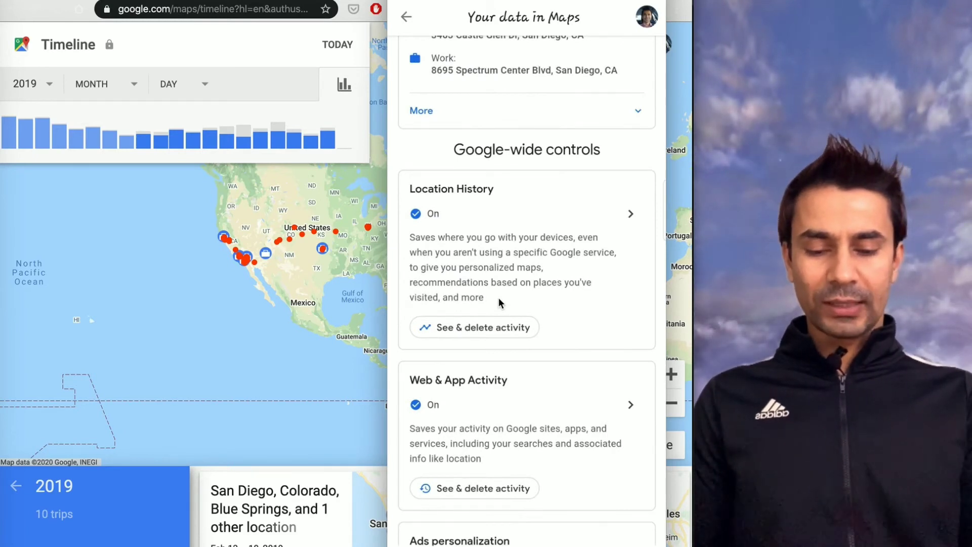
scroll(500, 302, down, 3)
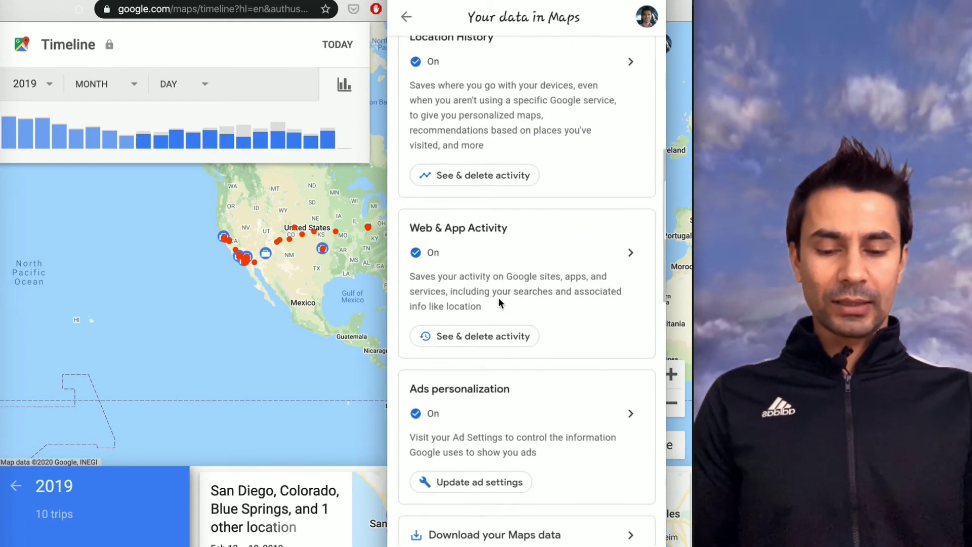
- Go back to the main Maps screen on the mirrored phone
right_click(499, 302)
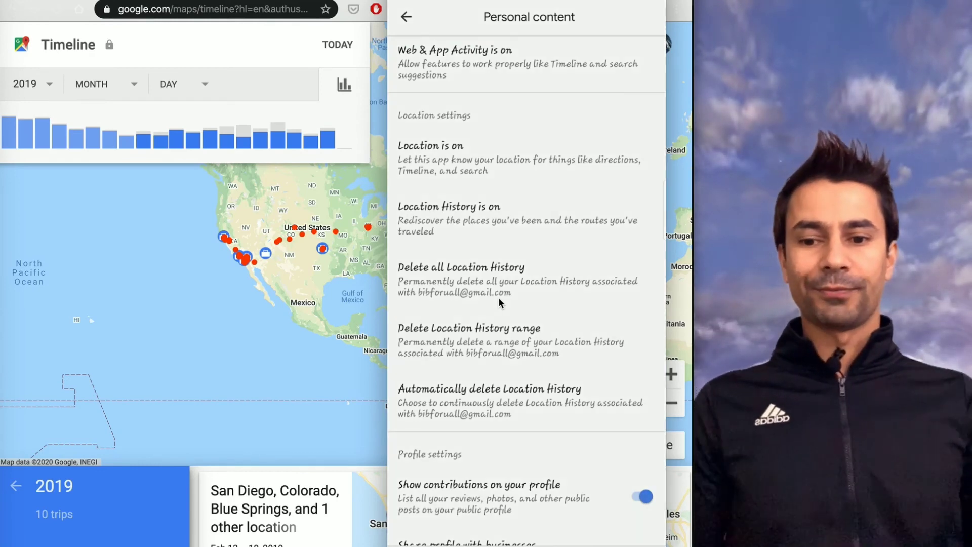
- Return the mirrored phone from Personal content to the main map showing Explore Kearny Mesa
click(498, 303)
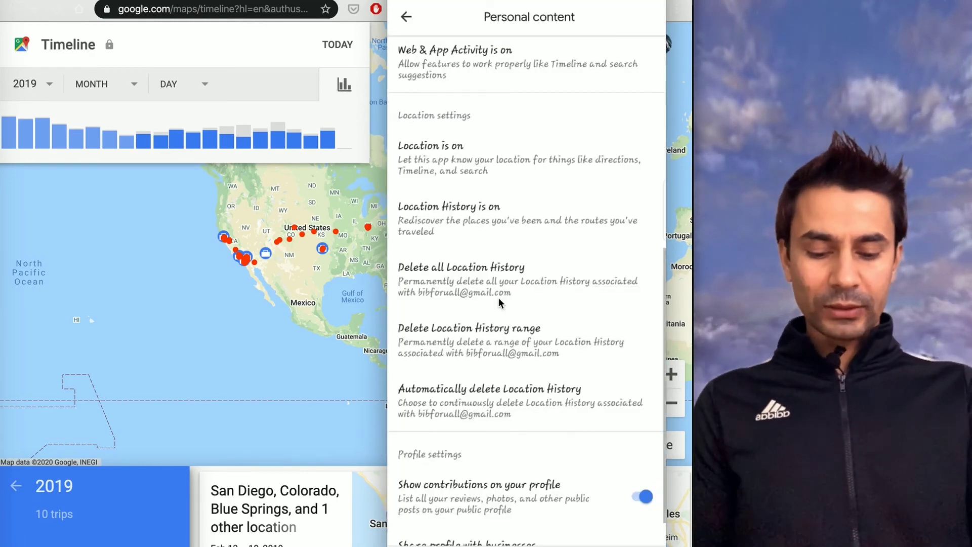
scroll(499, 302, down, 2)
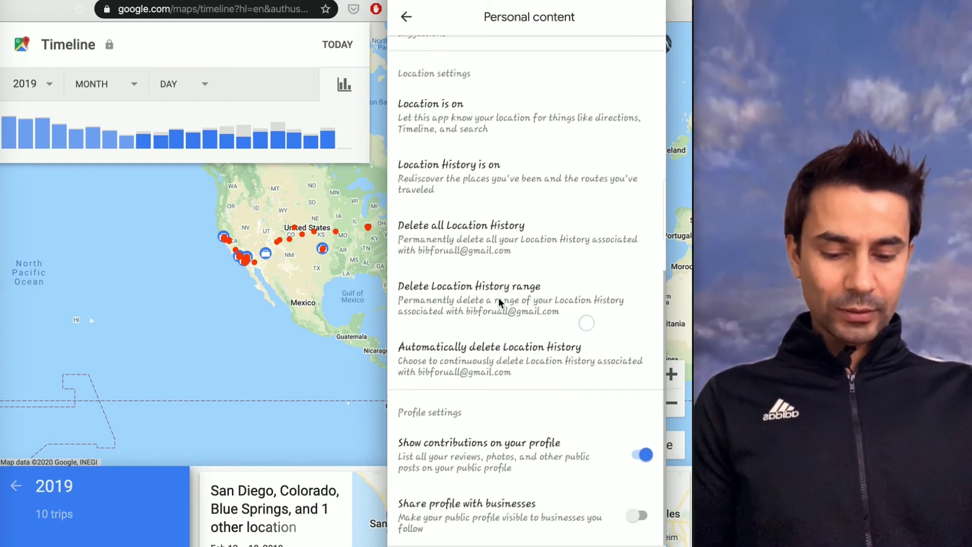
scroll(498, 303, up, 1)
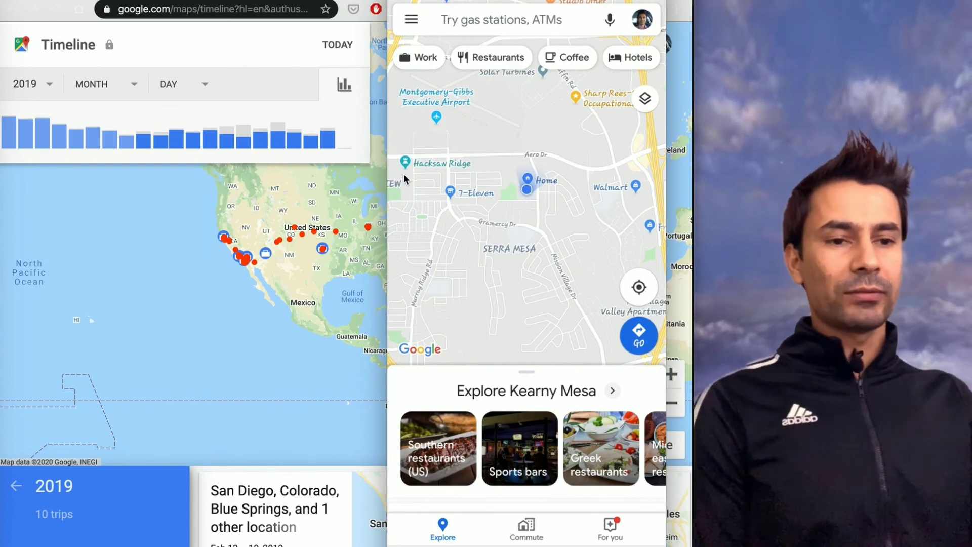
- Bring the browser's 2019 Timeline with its 10 trips in front of the phone-mirror window
click(361, 243)
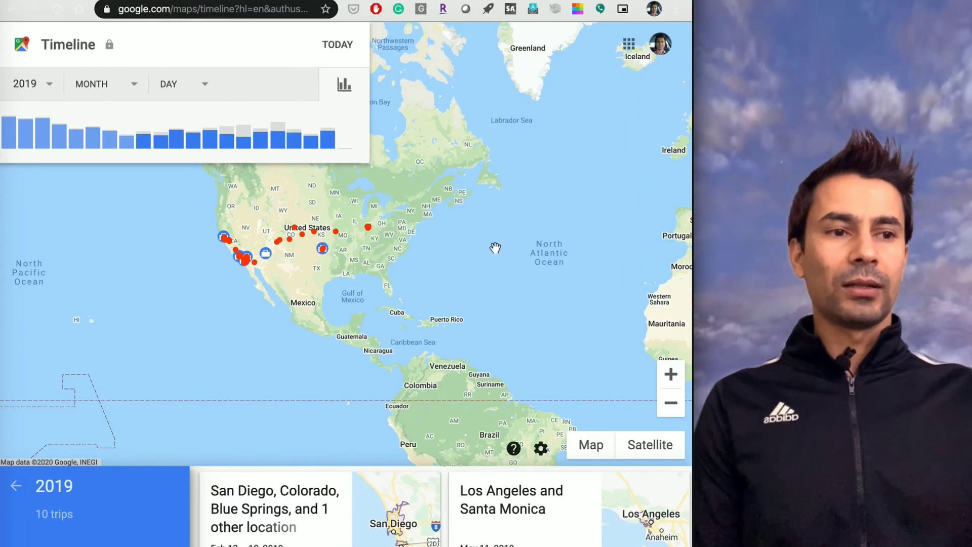